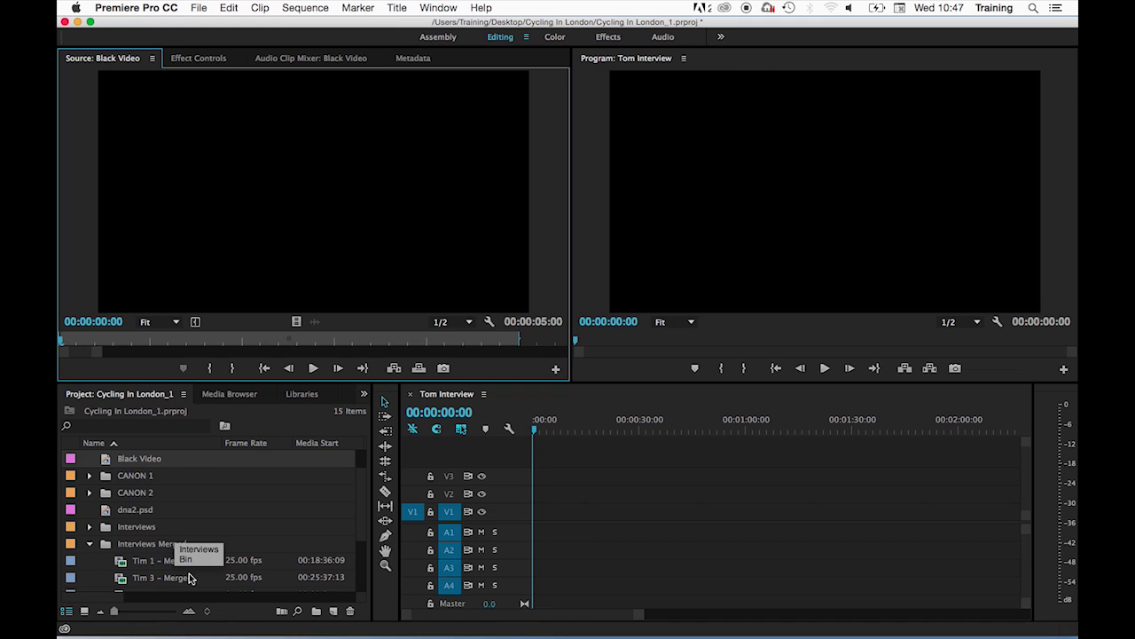
pyautogui.scroll(-3, 171, 560)
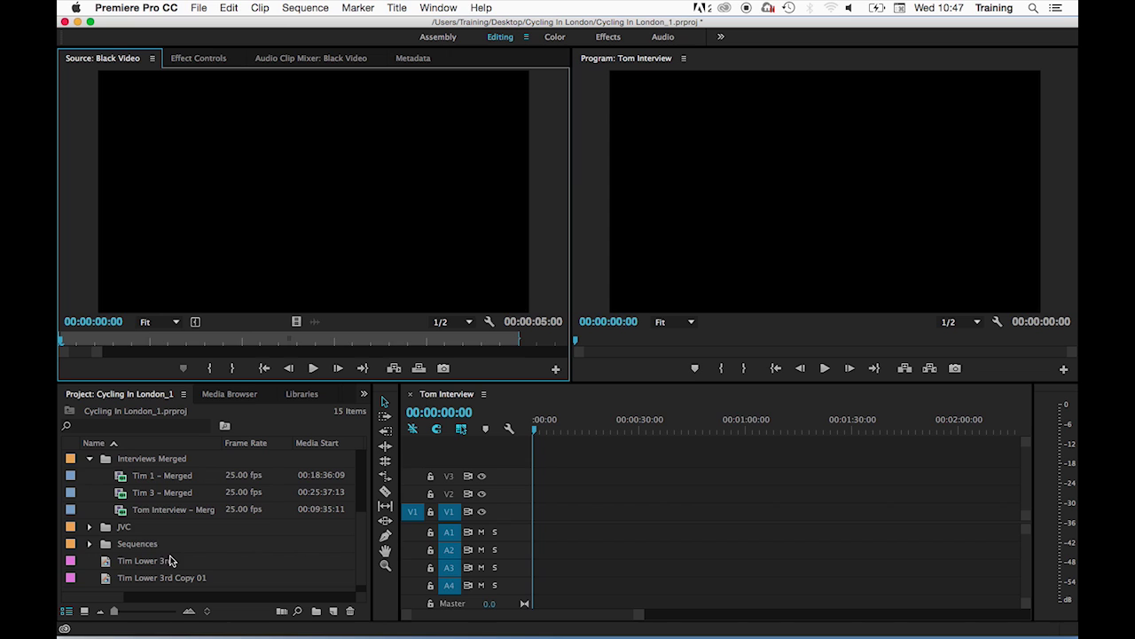
# - Open Tom Interview – Merged in the Source monitor and mark a 00:00:04:15 range ending at 00:10:12:15
pyautogui.moveTo(121, 518)
pyautogui.doubleClick(120, 514)
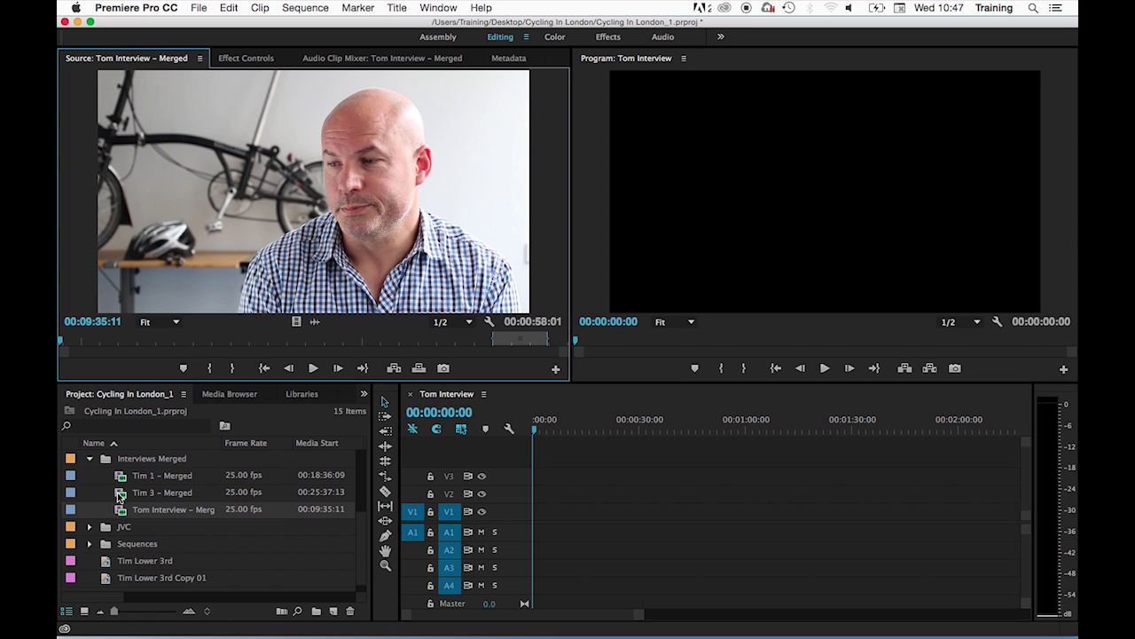
pyautogui.moveTo(61, 345); pyautogui.dragTo(91, 346)
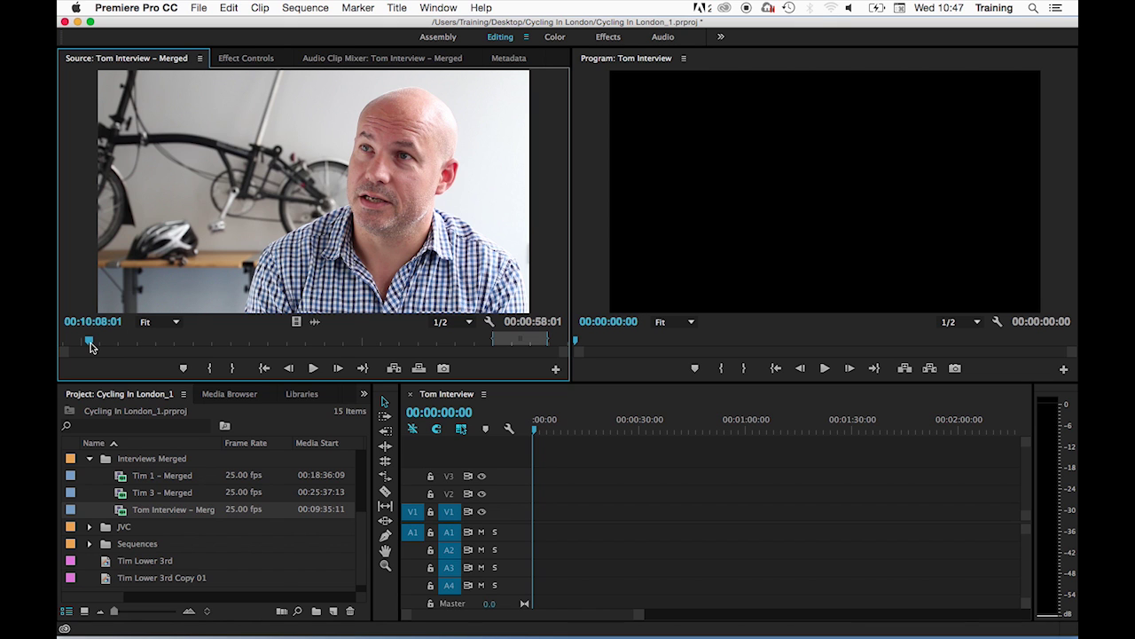
pyautogui.press('i')
pyautogui.press('space')
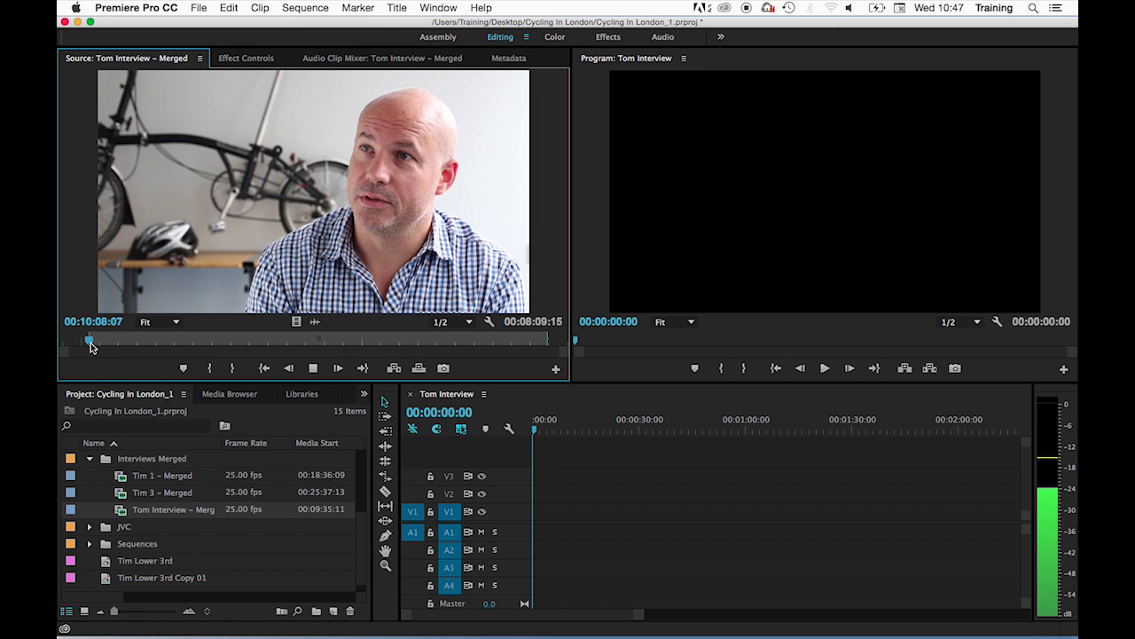
pyautogui.press('space')
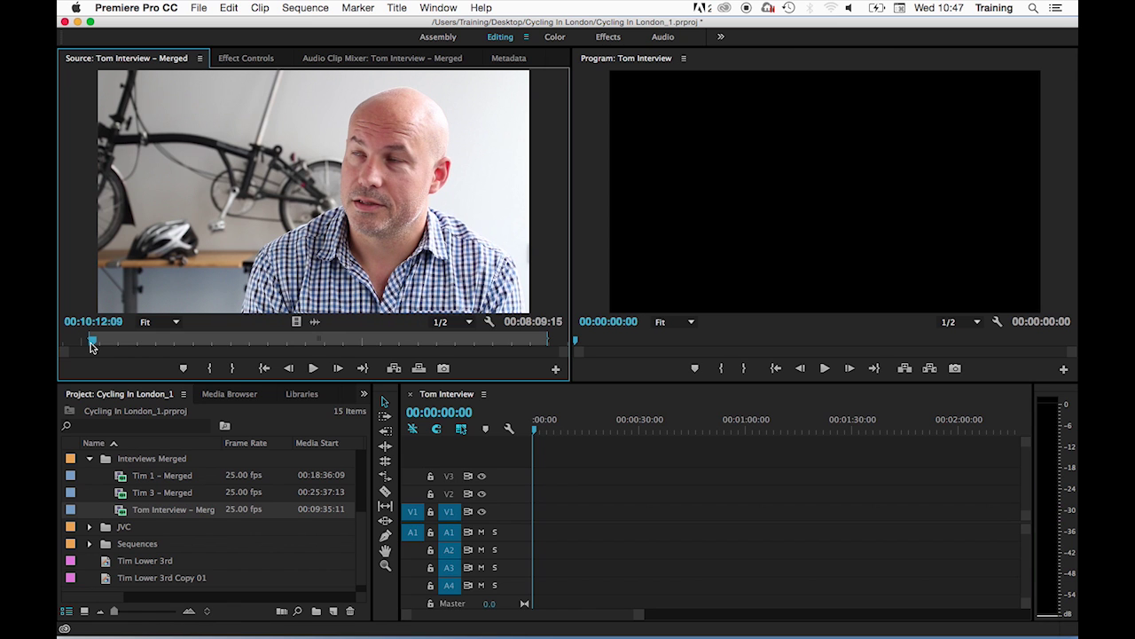
pyautogui.press('space')
pyautogui.press('space')
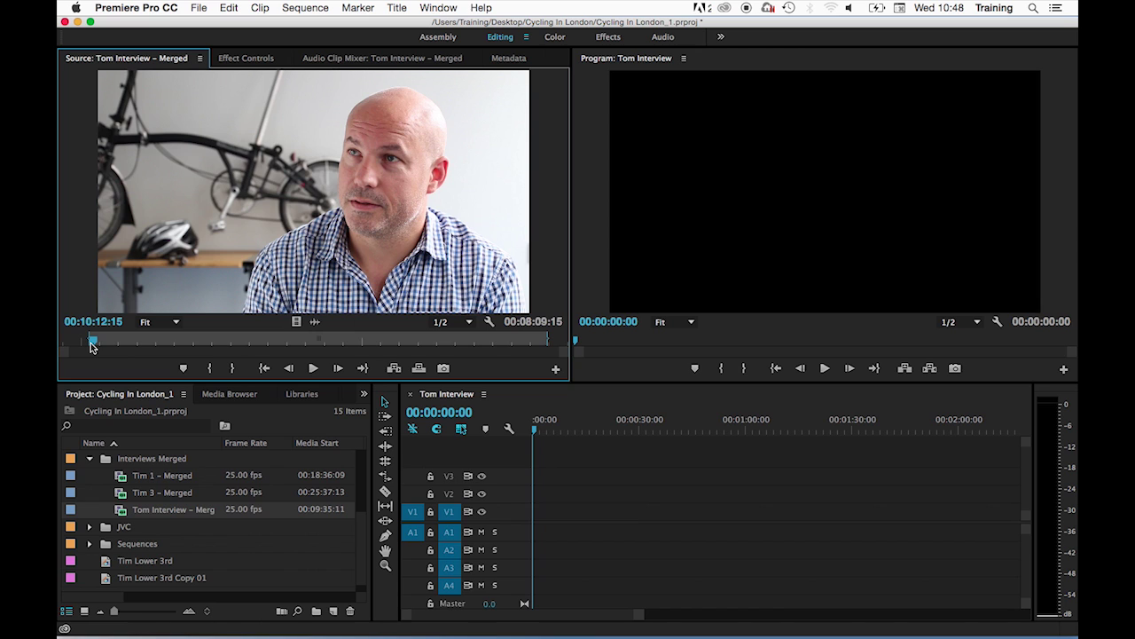
pyautogui.press('o')
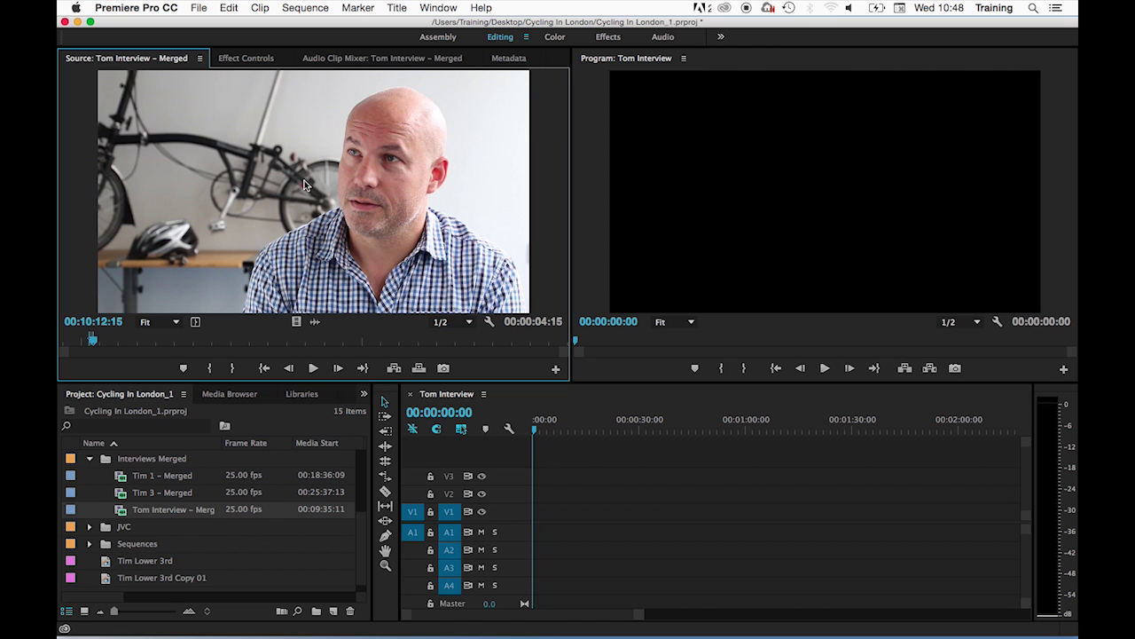
# - Overwrite the marked section onto the start of V1/A1, then scrub the source to the next section
pyautogui.moveTo(304, 184); pyautogui.dragTo(535, 516)
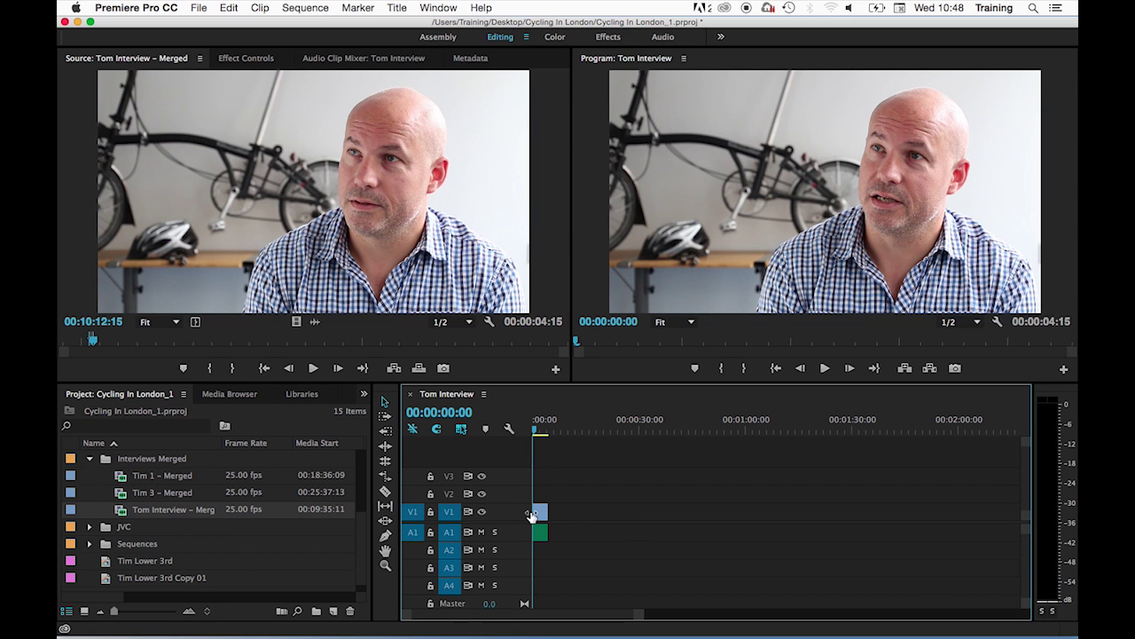
pyautogui.click(96, 343)
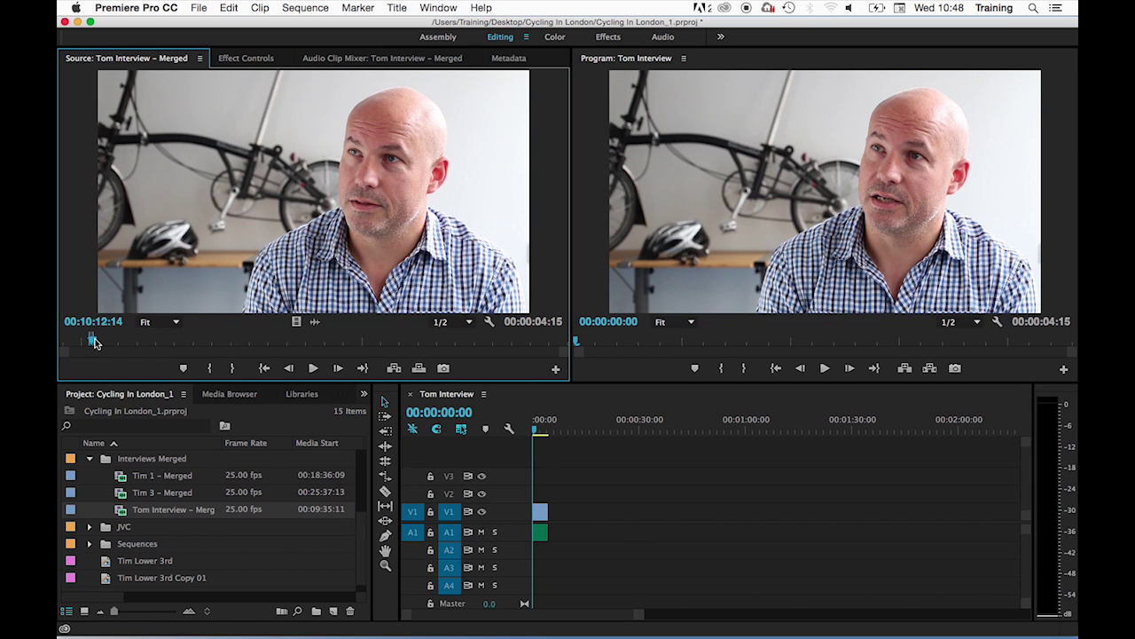
pyautogui.moveTo(96, 343); pyautogui.dragTo(112, 344)
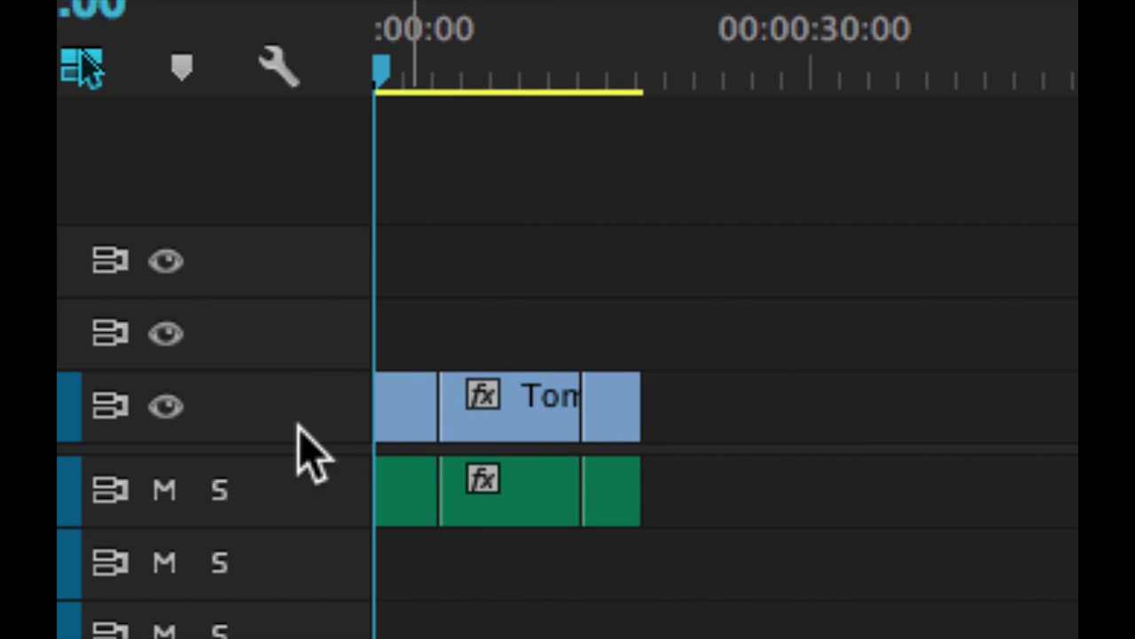
# - Enlarge the Video 1 and Audio 1 track heights to reveal thumbnails and waveforms
pyautogui.moveTo(292, 380); pyautogui.dragTo(292, 295)
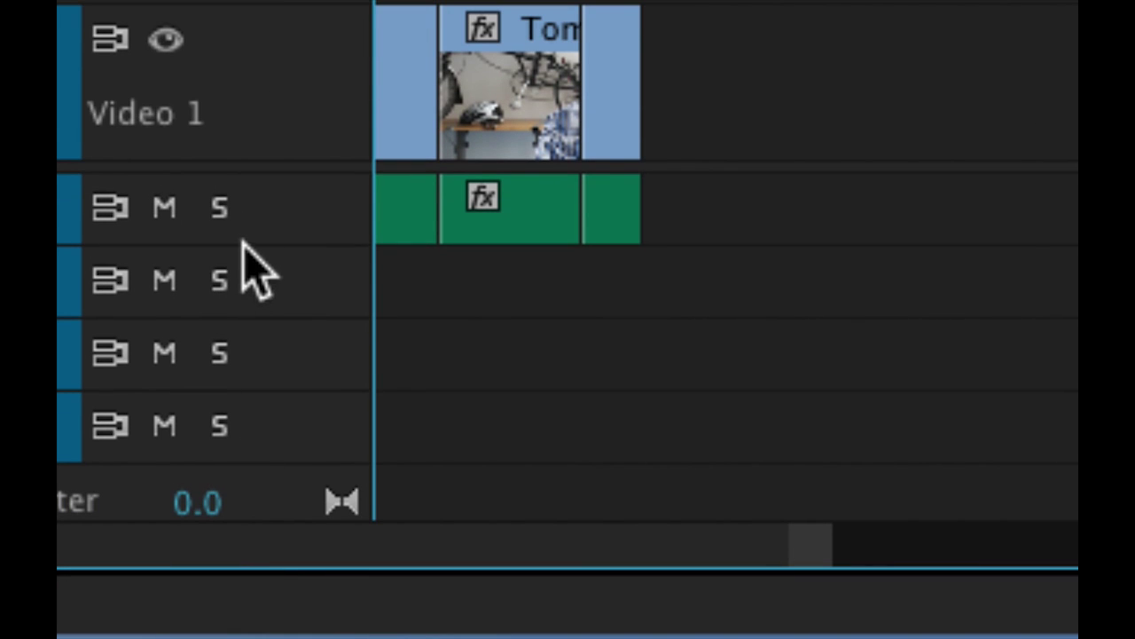
pyautogui.moveTo(236, 244); pyautogui.dragTo(238, 345)
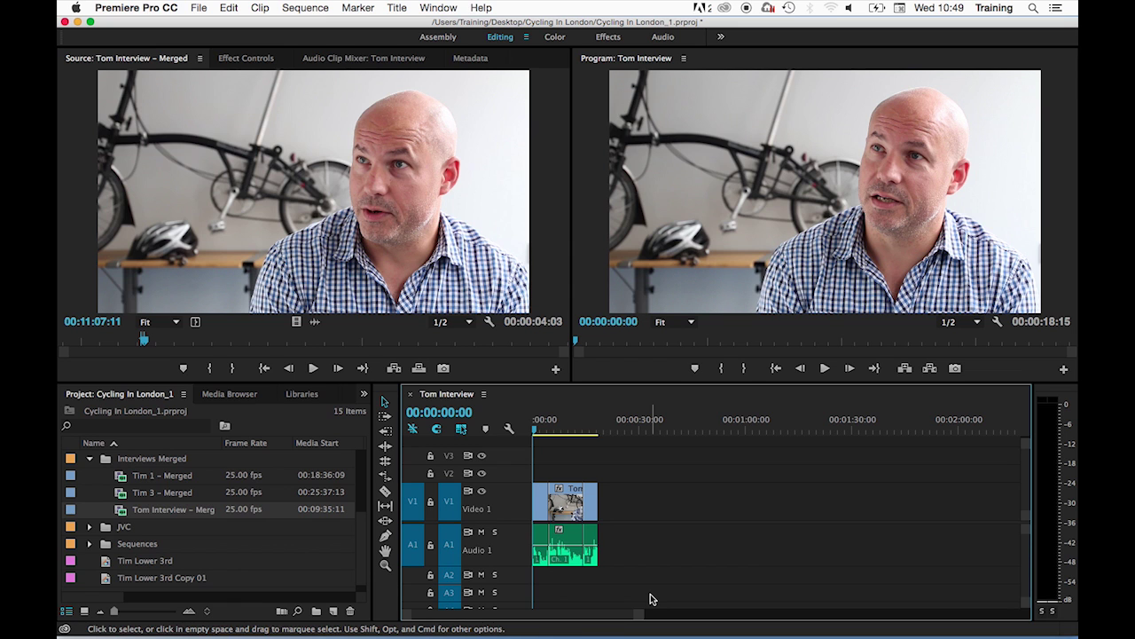
# - Zoom the timeline in to a 5-second ruler scale, then back out slightly
pyautogui.press('=')
pyautogui.press('=')
pyautogui.press('=')
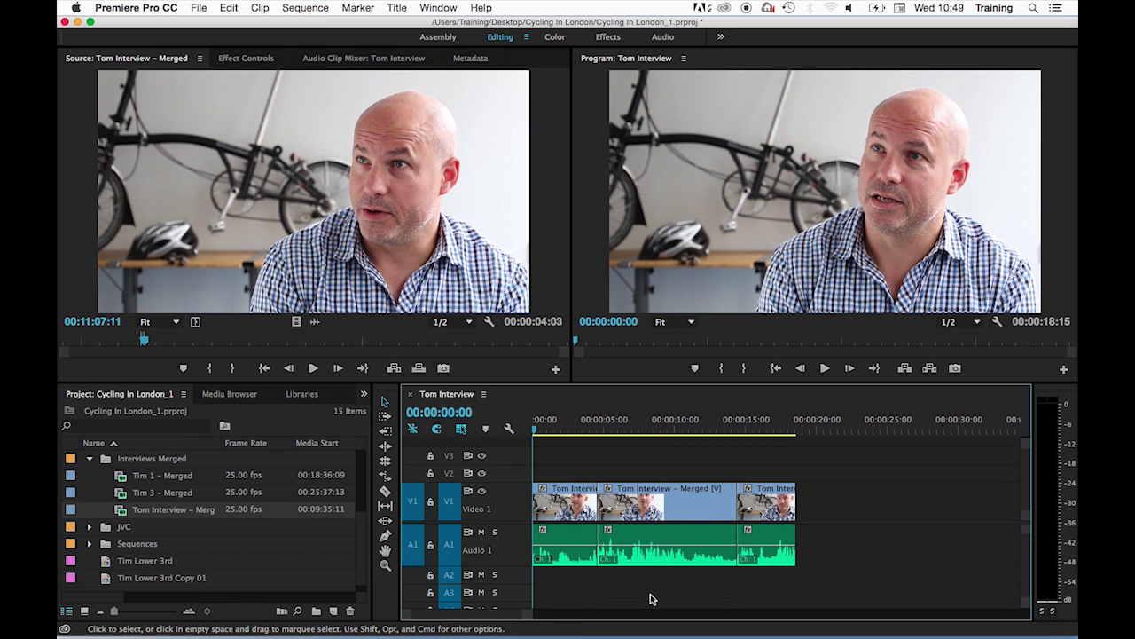
pyautogui.press('-')
# - Drag the later two clips right to open a gap, then try an overwrite into it and undo it
pyautogui.moveTo(640, 460); pyautogui.dragTo(765, 543)
pyautogui.moveTo(652, 496); pyautogui.dragTo(744, 497)
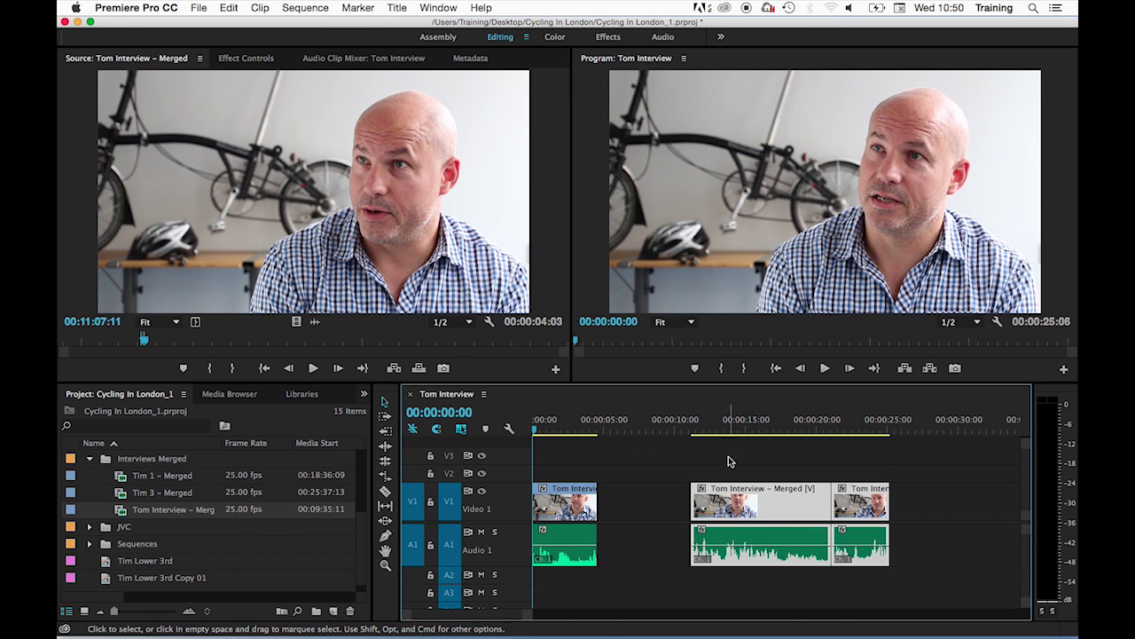
pyautogui.click(190, 341)
pyautogui.press('space')
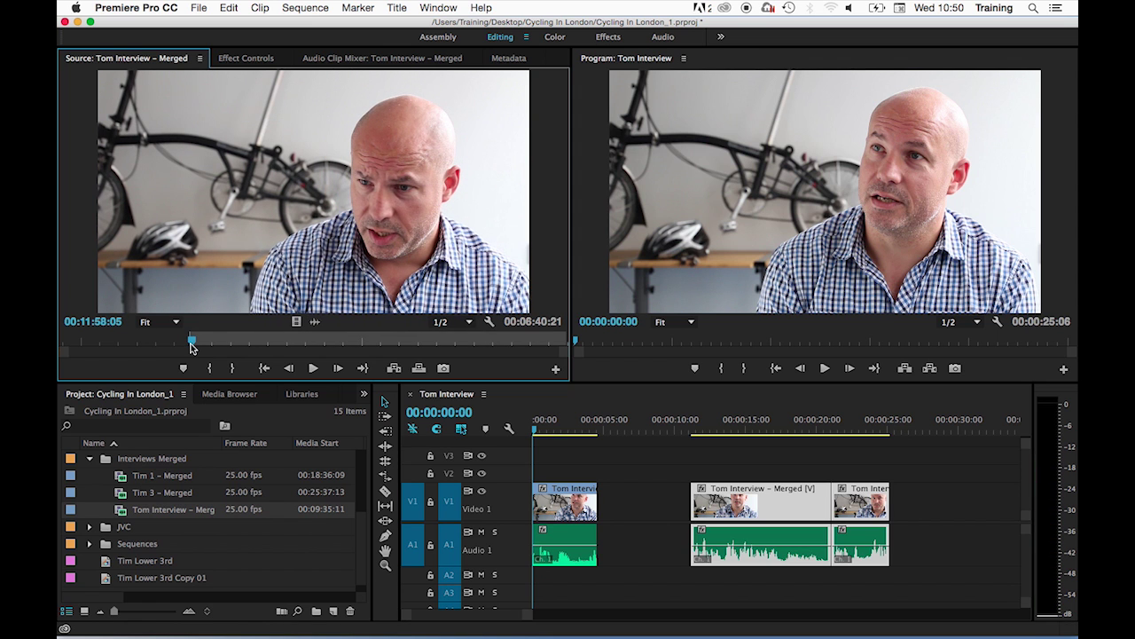
pyautogui.press('o')
pyautogui.press('space')
pyautogui.moveTo(426, 251); pyautogui.dragTo(603, 511)
pyautogui.moveTo(689, 473); pyautogui.dragTo(743, 516)
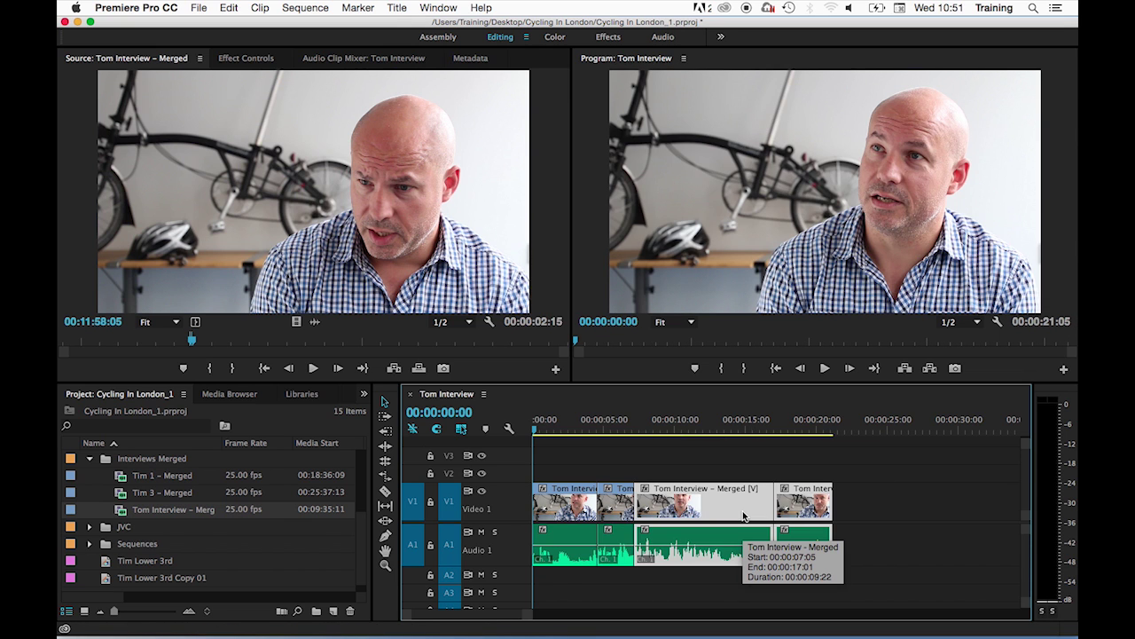
pyautogui.press('super+z')
pyautogui.press('super+z')
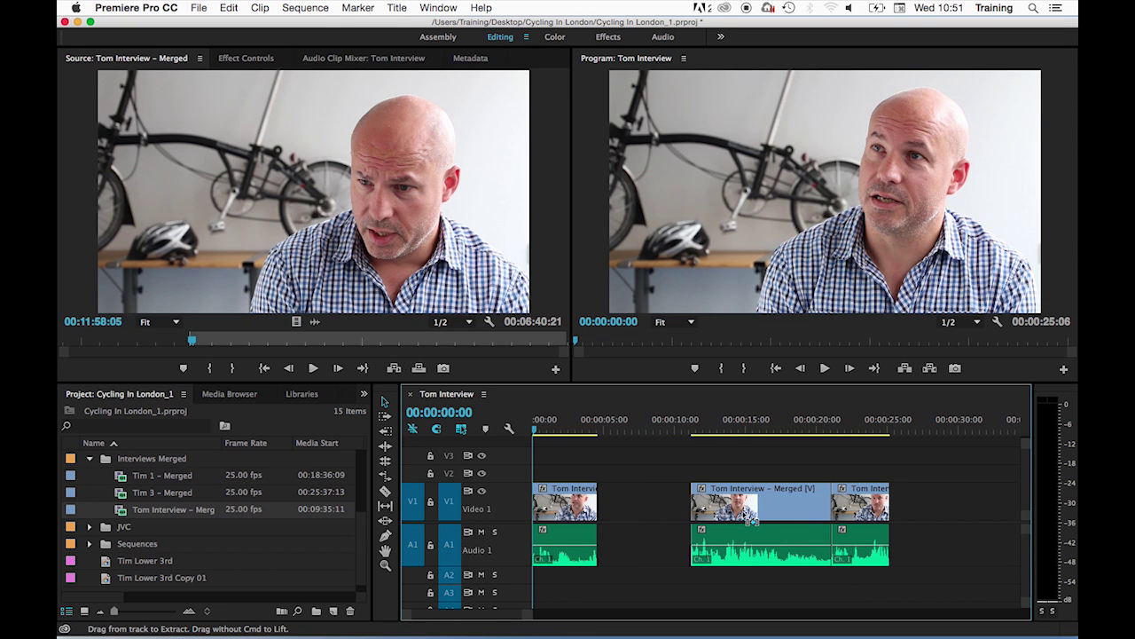
# - Snap the second and third clips back against the first, restoring a 00:00:18:15 sequence
pyautogui.moveTo(747, 519); pyautogui.dragTo(632, 499)
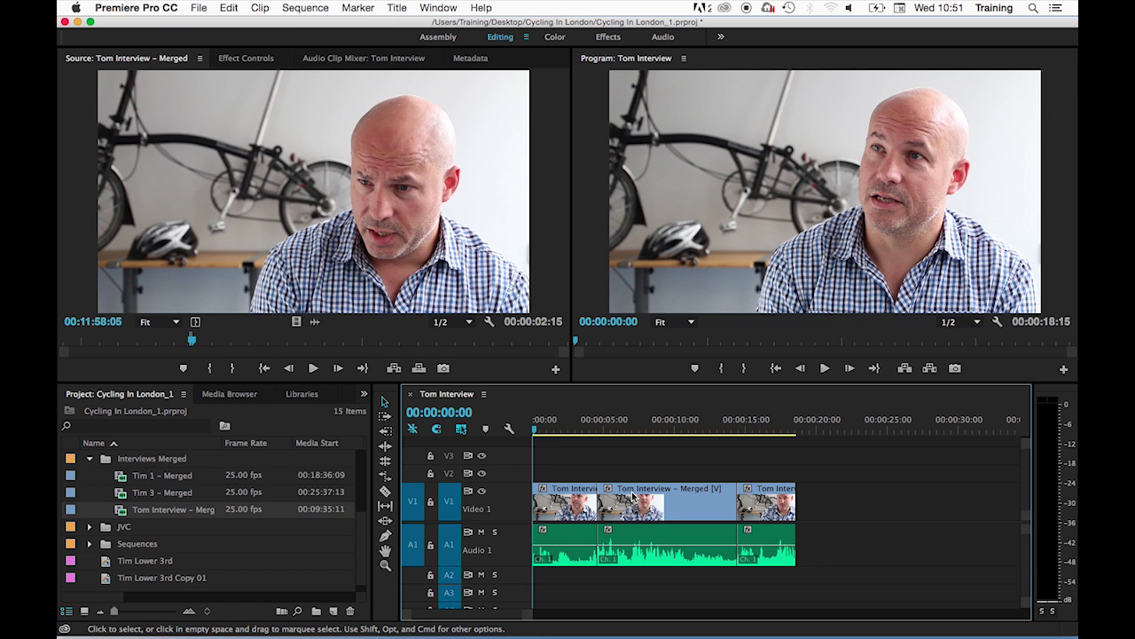
pyautogui.click(245, 173)
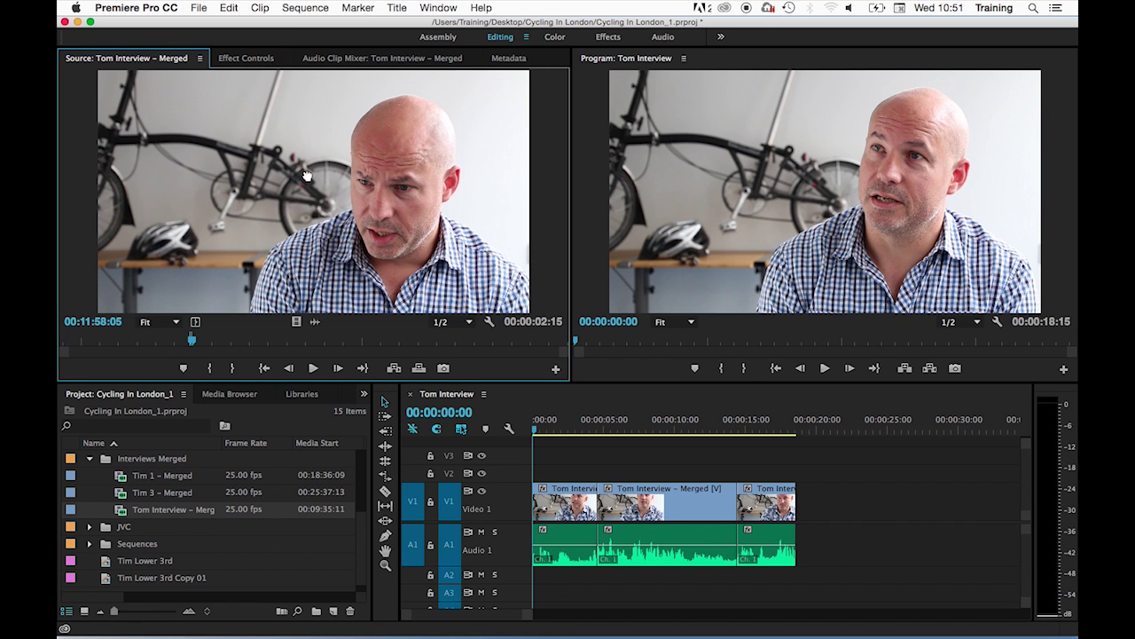
pyautogui.moveTo(506, 308); pyautogui.dragTo(609, 514)
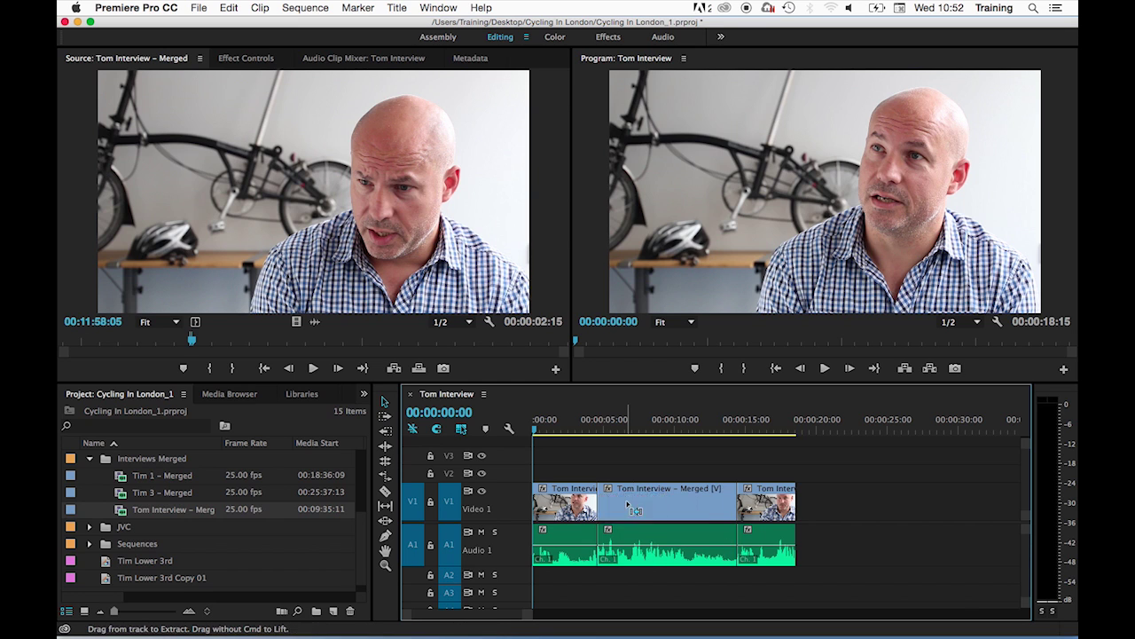
pyautogui.press('super+z')
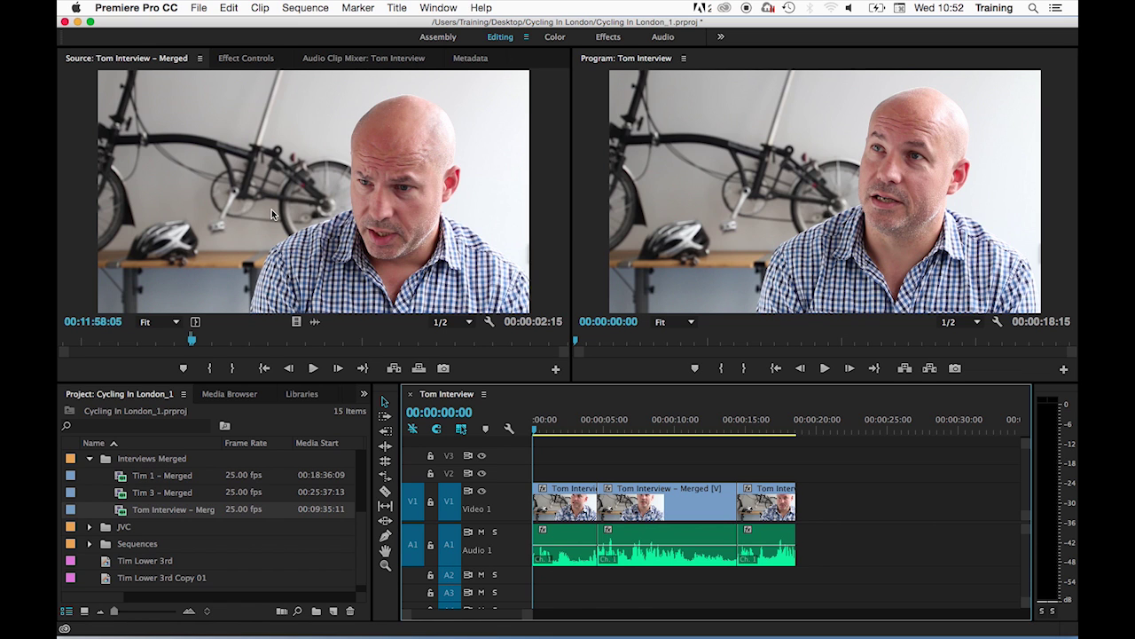
pyautogui.moveTo(272, 210); pyautogui.dragTo(609, 509)
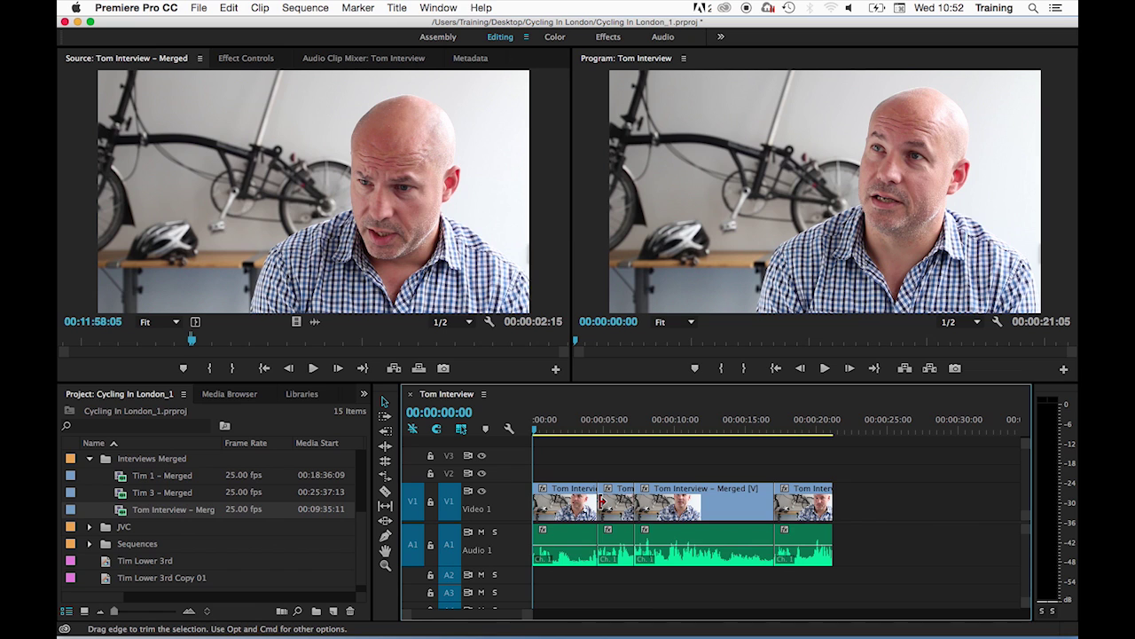
pyautogui.press('super+z')
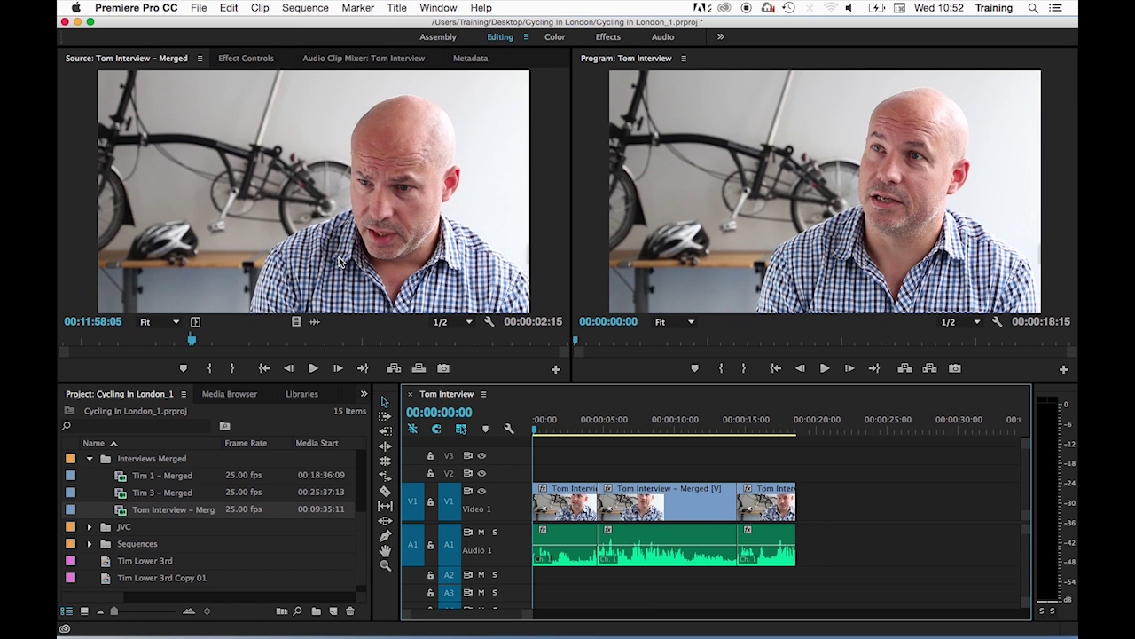
# - Insert the 00:00:02:15 source clip on V1/A1 at 00:00:04:15, lengthening the sequence to 00:00:21:05
pyautogui.click(284, 193)
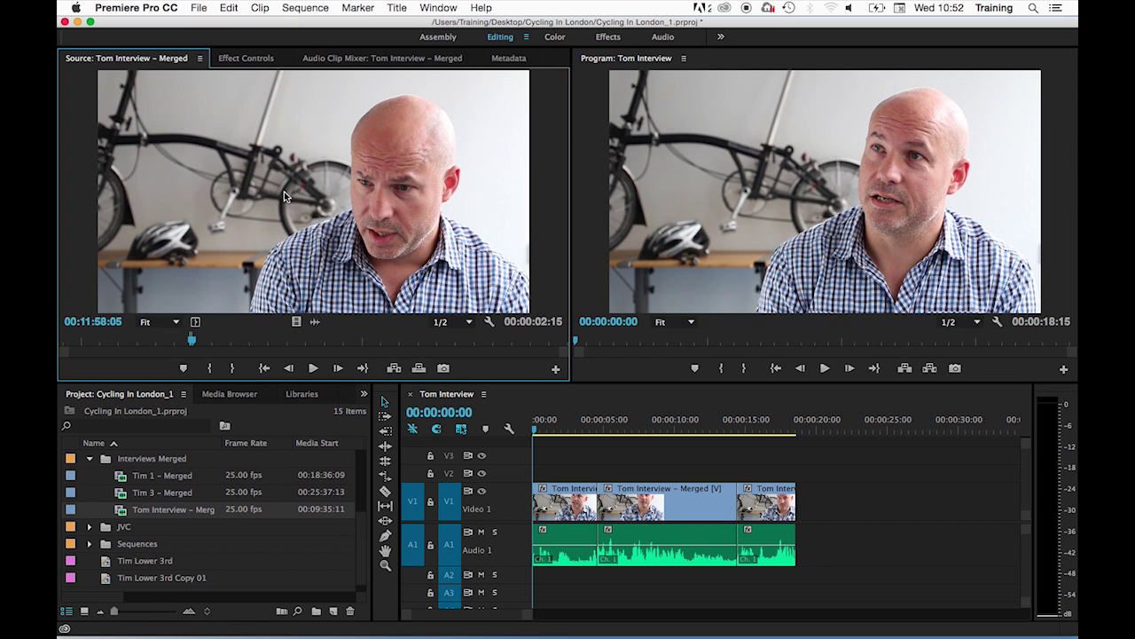
pyautogui.moveTo(564, 499); pyautogui.dragTo(577, 527)
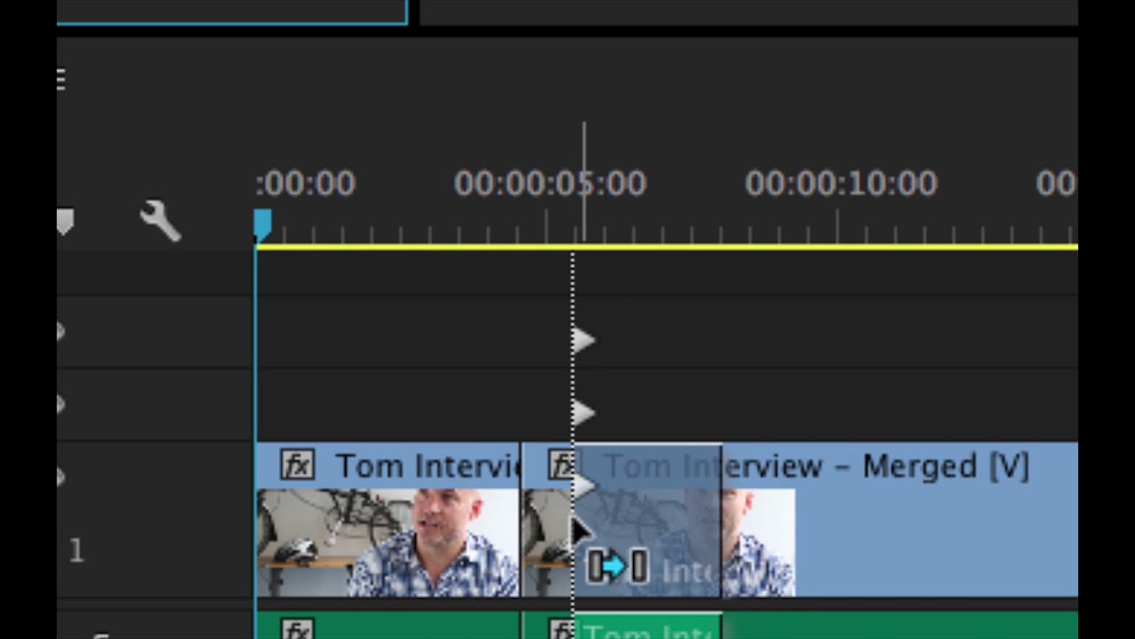
pyautogui.moveTo(574, 530); pyautogui.dragTo(552, 514)
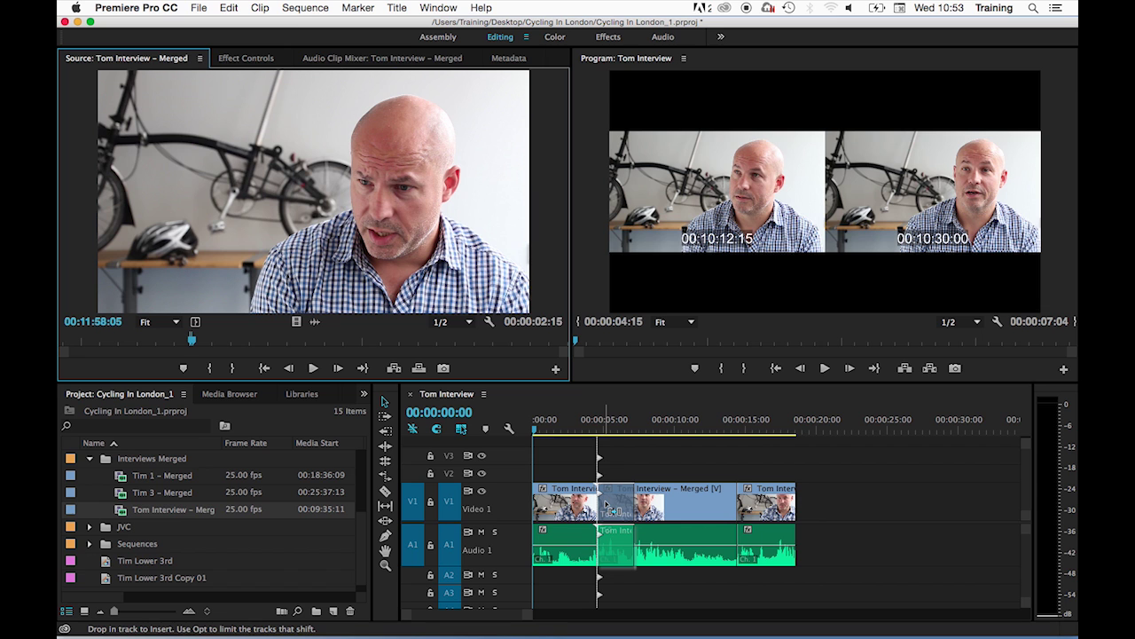
pyautogui.moveTo(605, 500); pyautogui.dragTo(606, 503)
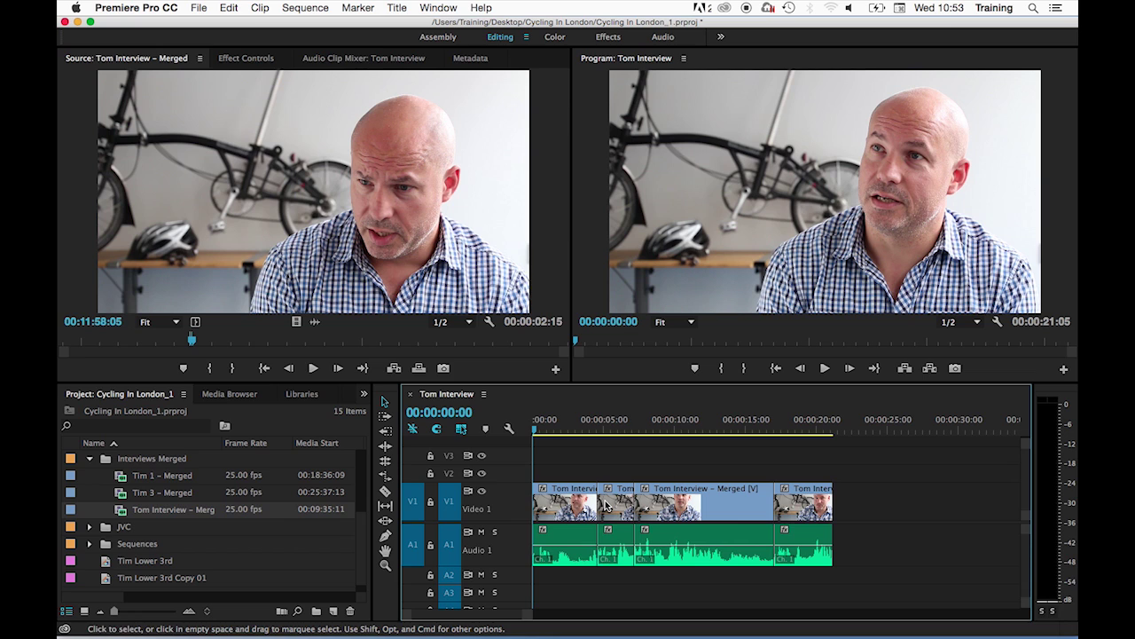
pyautogui.click(360, 189)
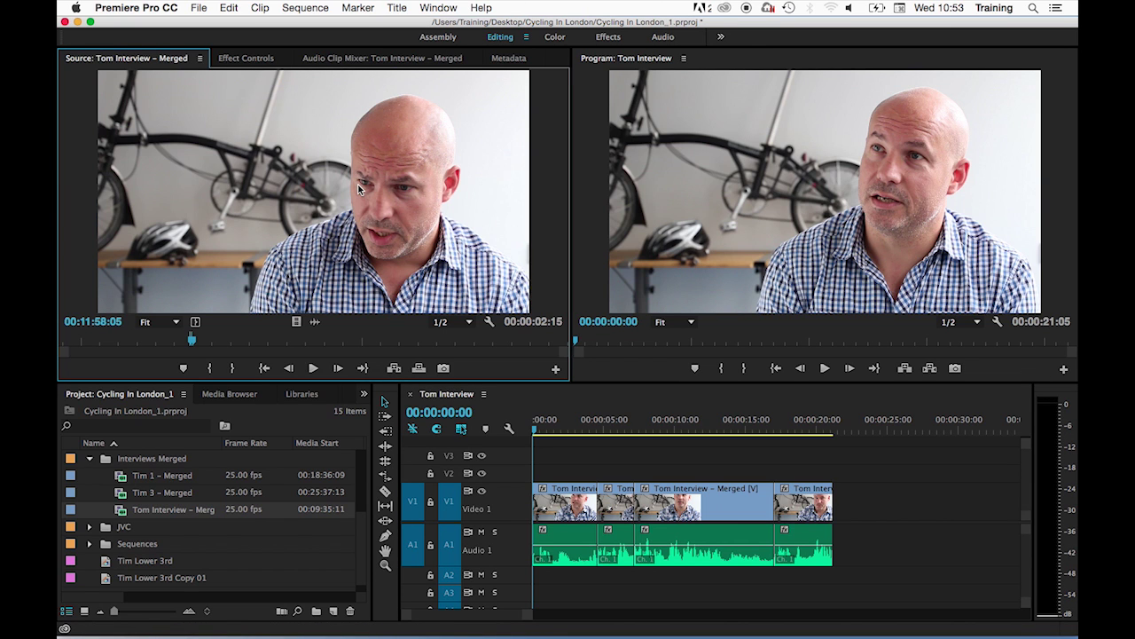
pyautogui.moveTo(359, 189); pyautogui.dragTo(688, 503)
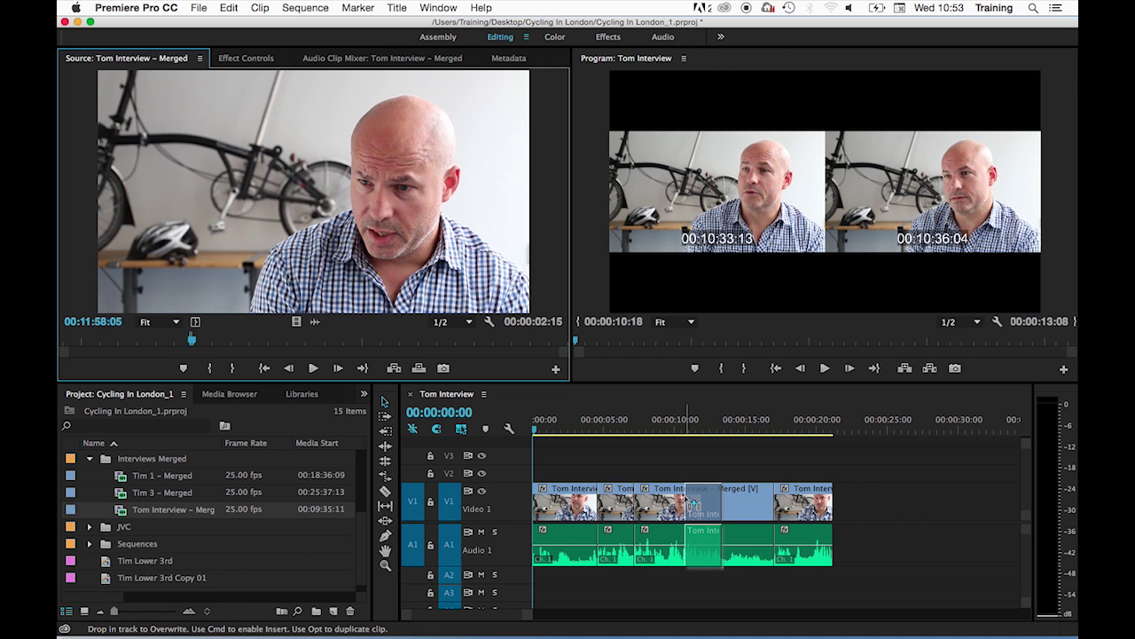
pyautogui.moveTo(688, 503); pyautogui.dragTo(688, 503)
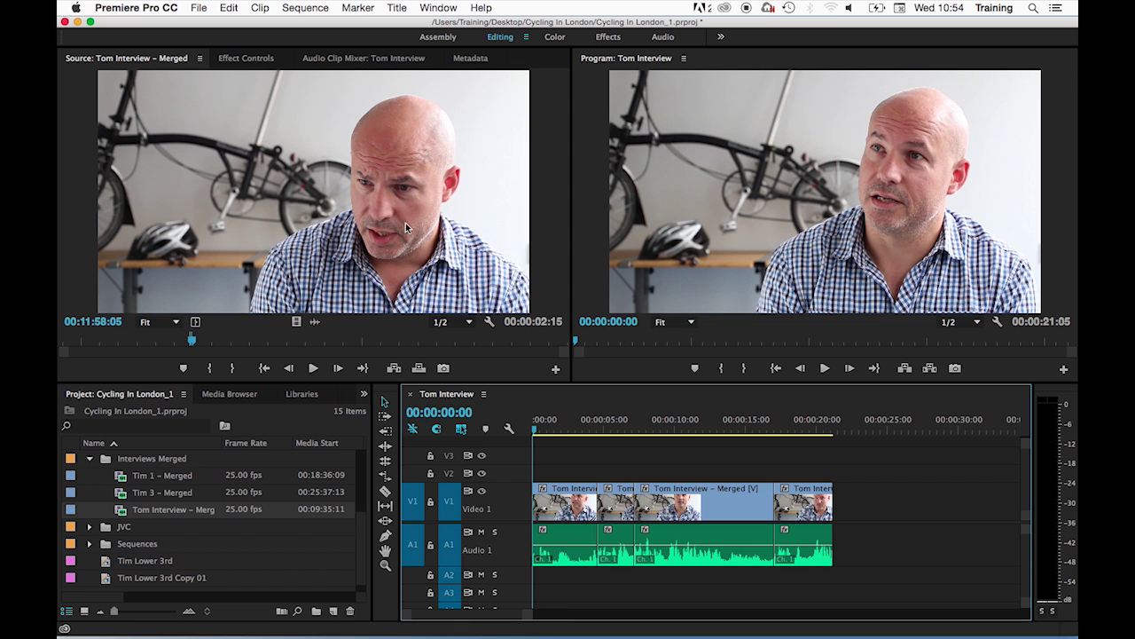
pyautogui.moveTo(371, 195); pyautogui.dragTo(691, 508)
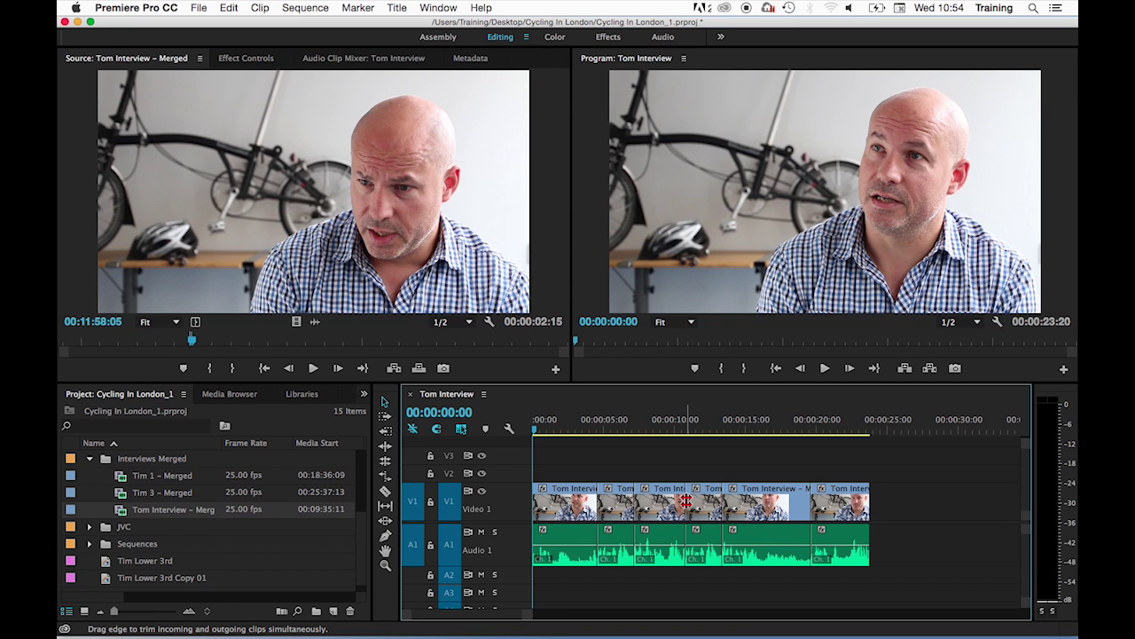
pyautogui.press('super+z')
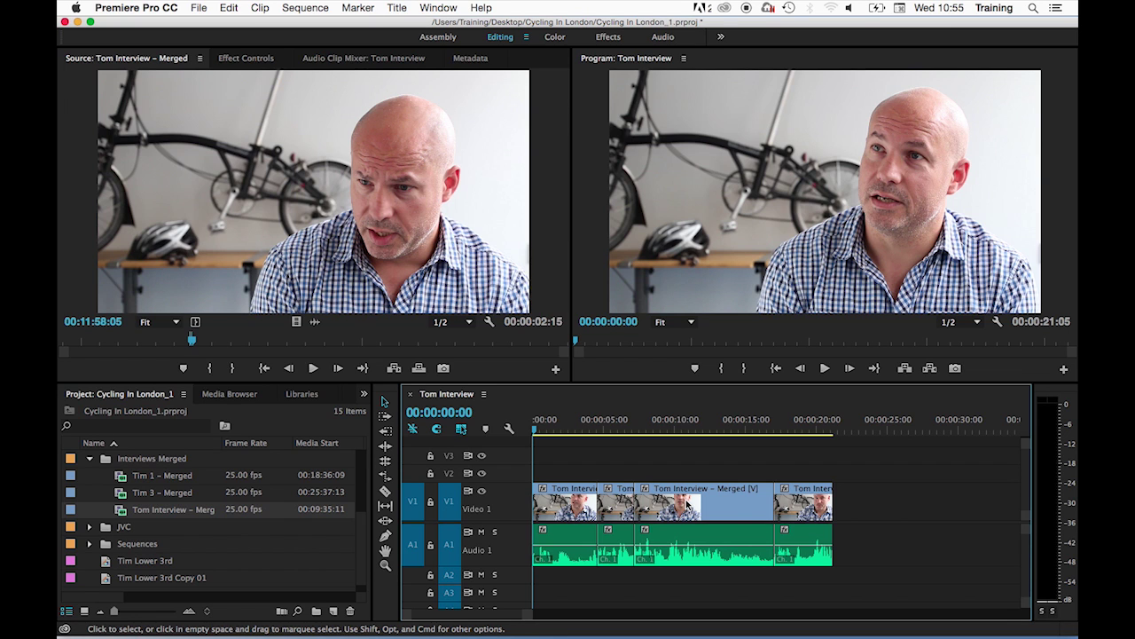
# - Cmd-drag the source clip onto V1/A1 near 00:00:07 as an insert, extending the sequence to 00:00:23:20
pyautogui.moveTo(532, 302); pyautogui.dragTo(642, 511)
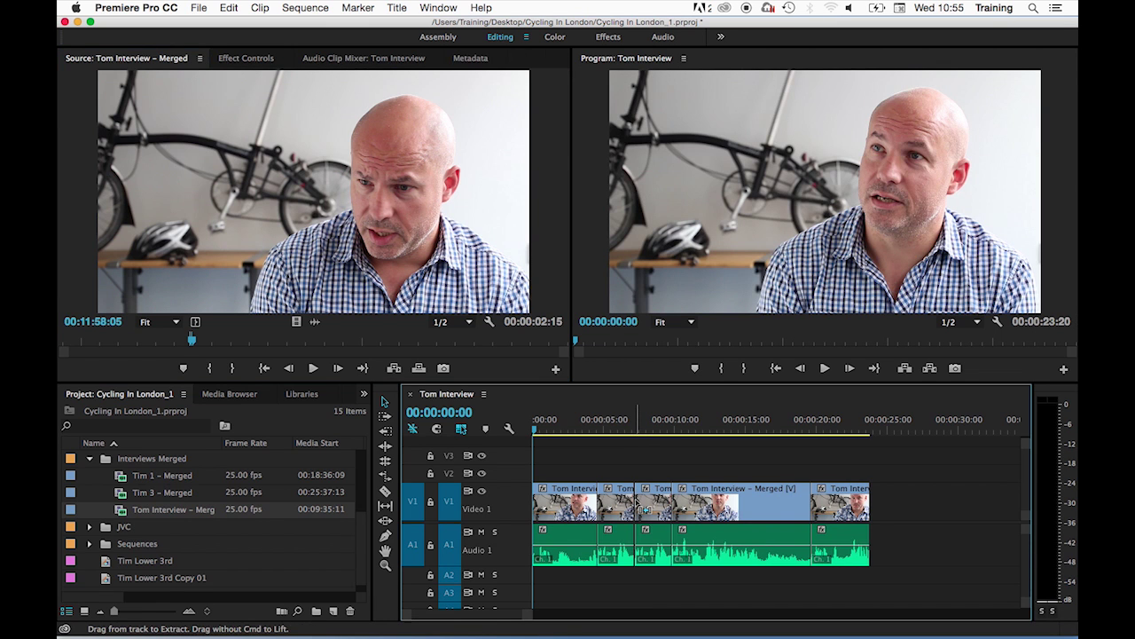
# - Zoom in at 00:00:06:15, play back the edit, park the playhead at 00:00:07:18, and show the whole sequence
pyautogui.click(627, 425)
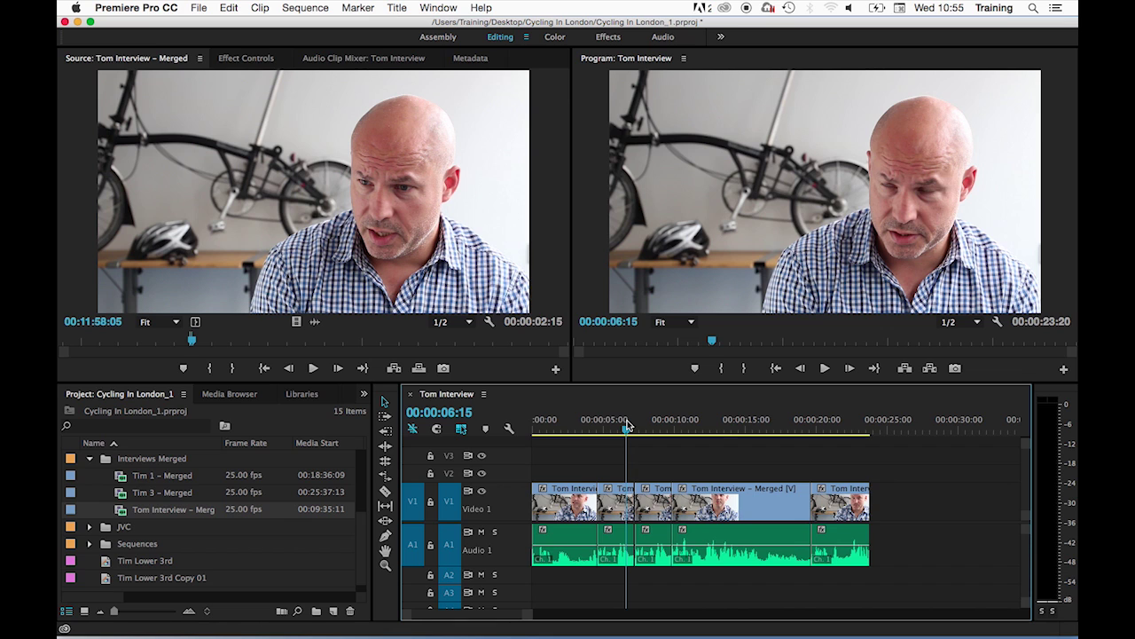
pyautogui.press('=')
pyautogui.press('=')
pyautogui.press('=')
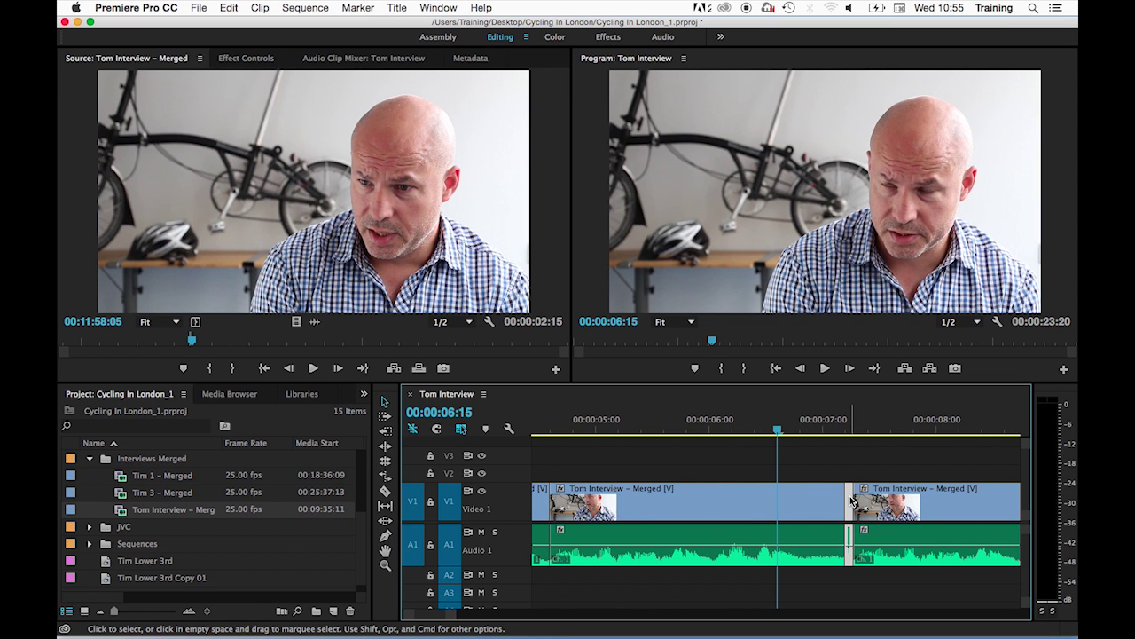
pyautogui.moveTo(851, 502)
pyautogui.press('space')
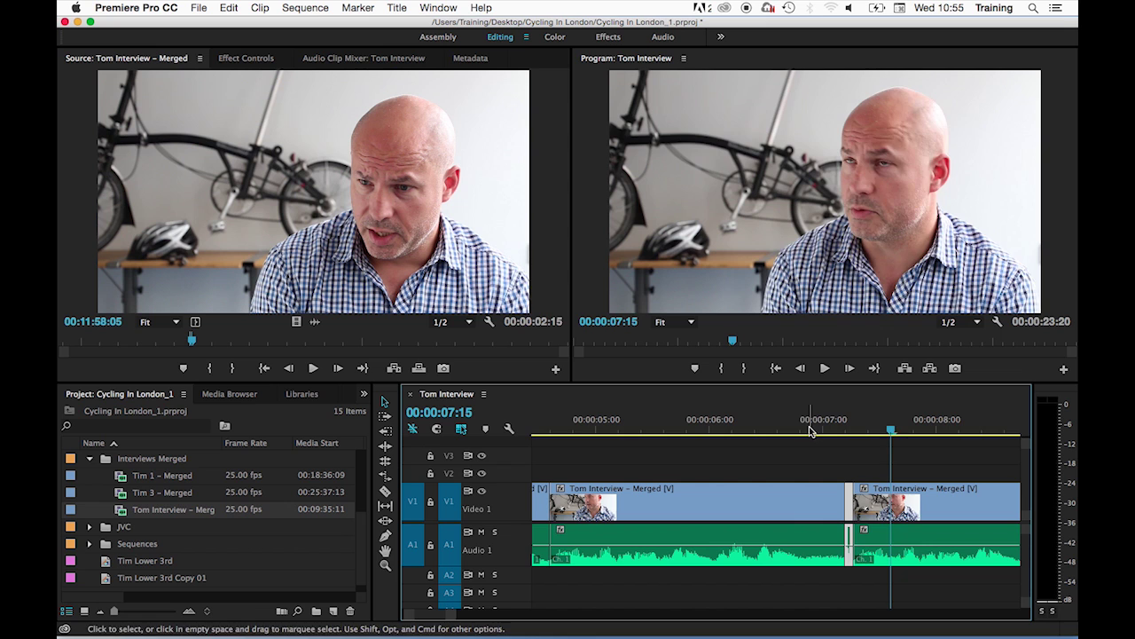
pyautogui.click(801, 424)
pyautogui.press('space')
pyautogui.press('\\')
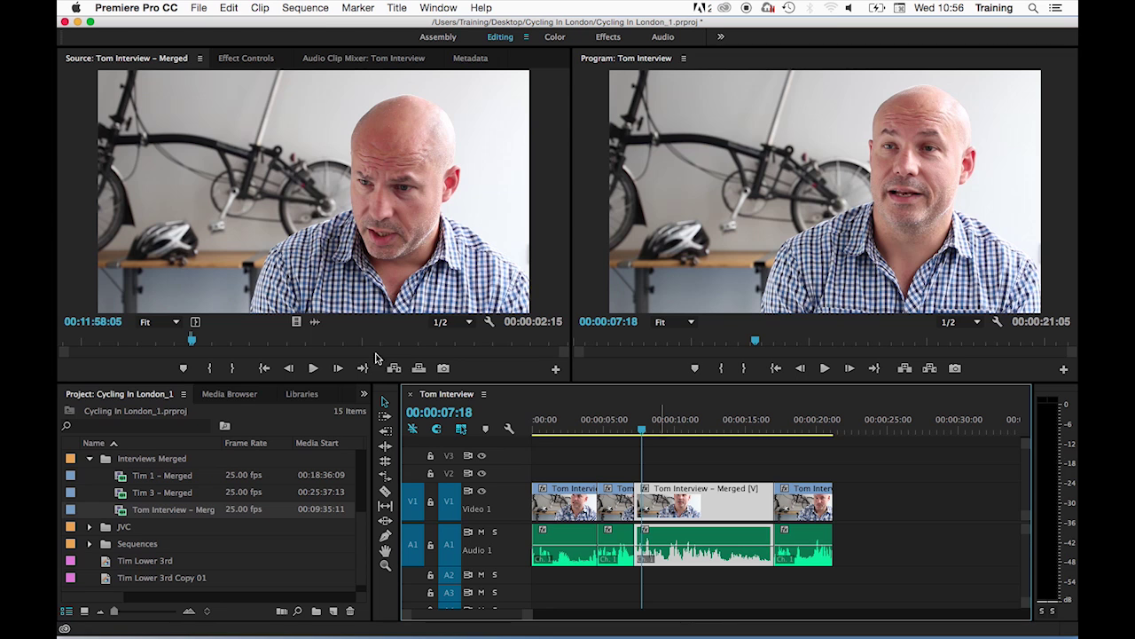
# - Cmd-drag the source clip onto V3/A3 at the 00:00:07:18 playhead as an insert edit
pyautogui.click(377, 183)
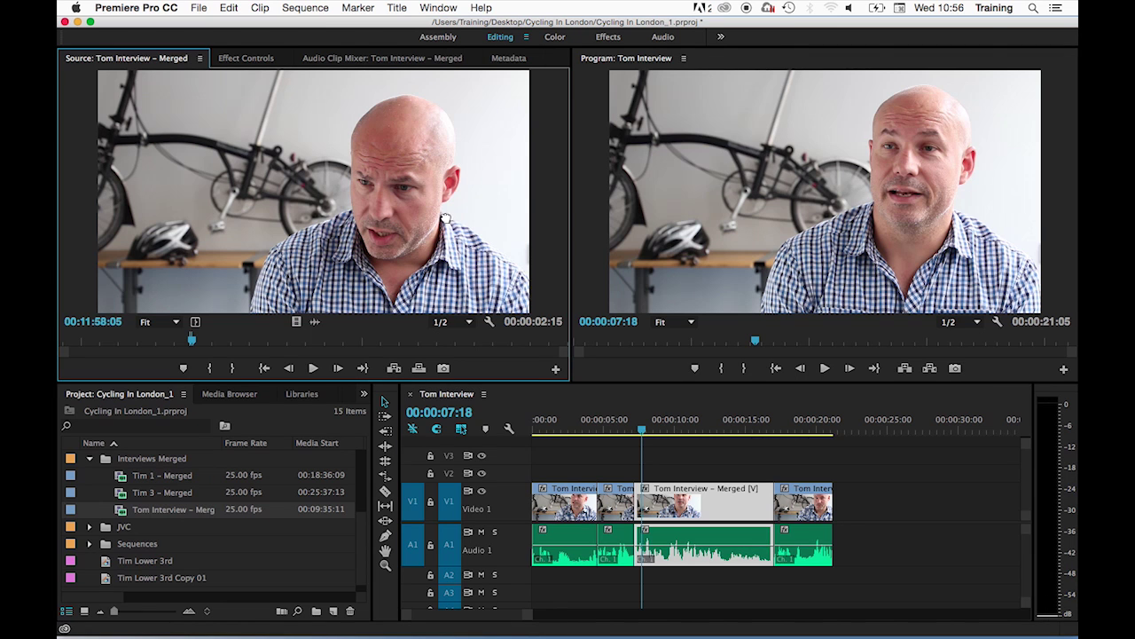
pyautogui.moveTo(612, 414); pyautogui.dragTo(637, 454)
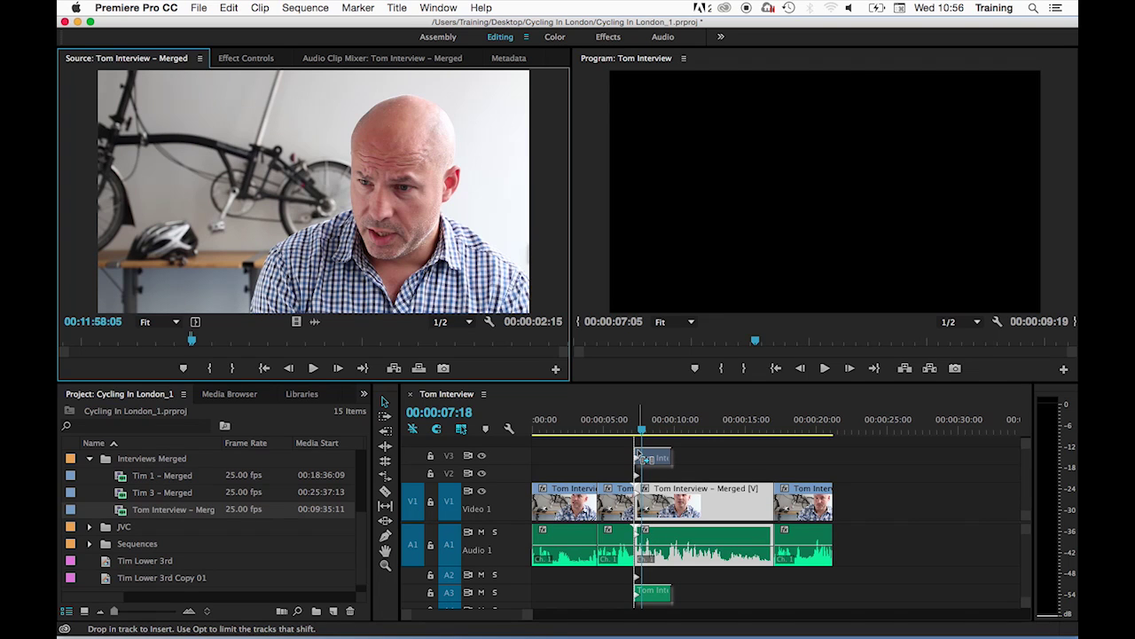
pyautogui.moveTo(637, 454); pyautogui.dragTo(638, 456)
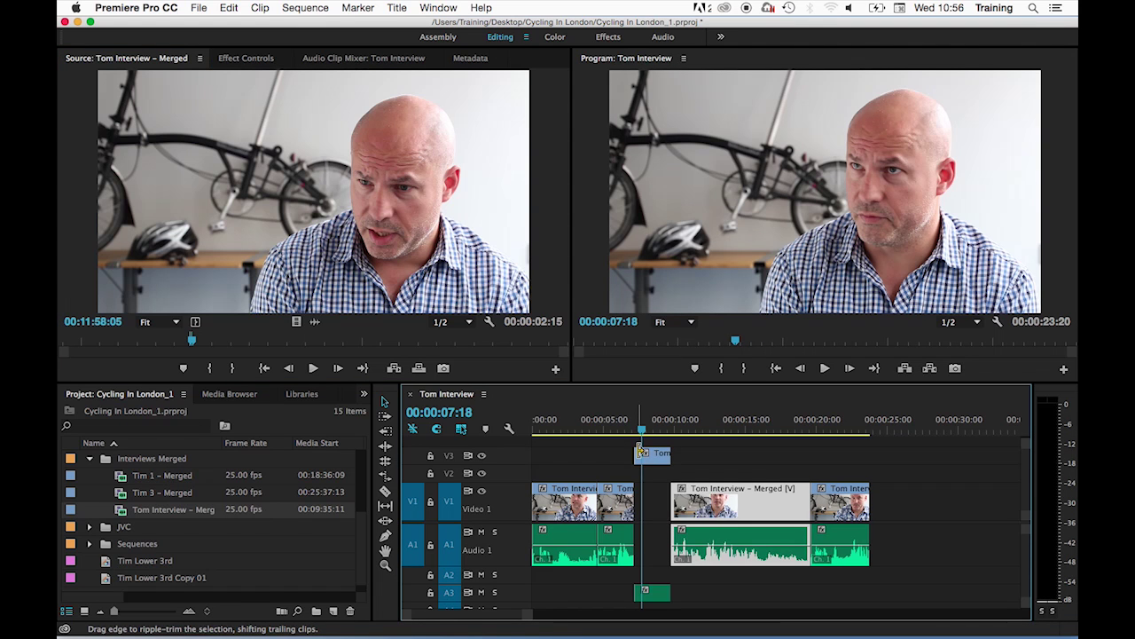